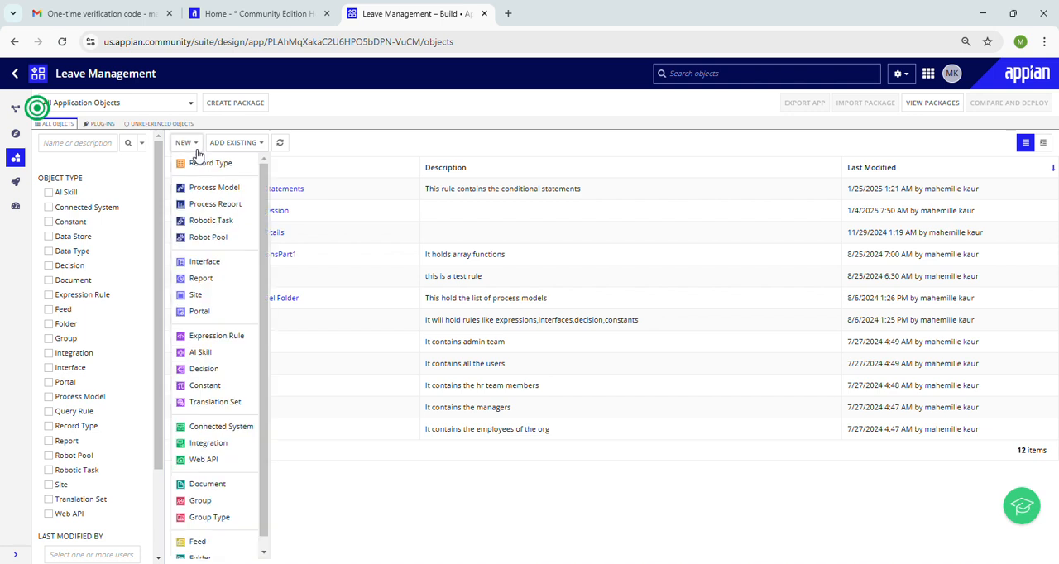
Step: Create a new interface from scratch named LM_TestForm, saved in the LM Rules Folder
left_click(206, 263)
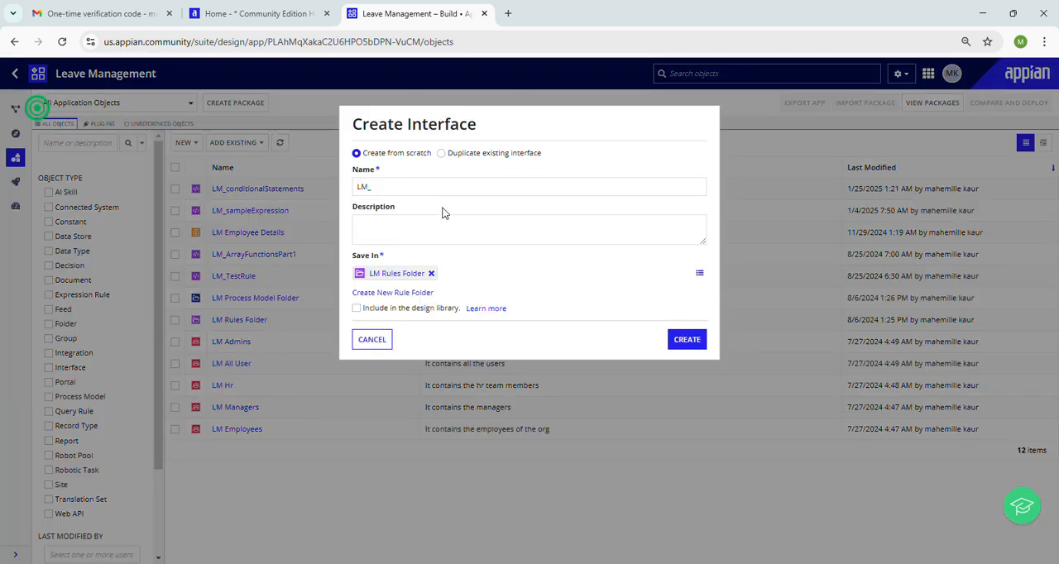
left_click(390, 186)
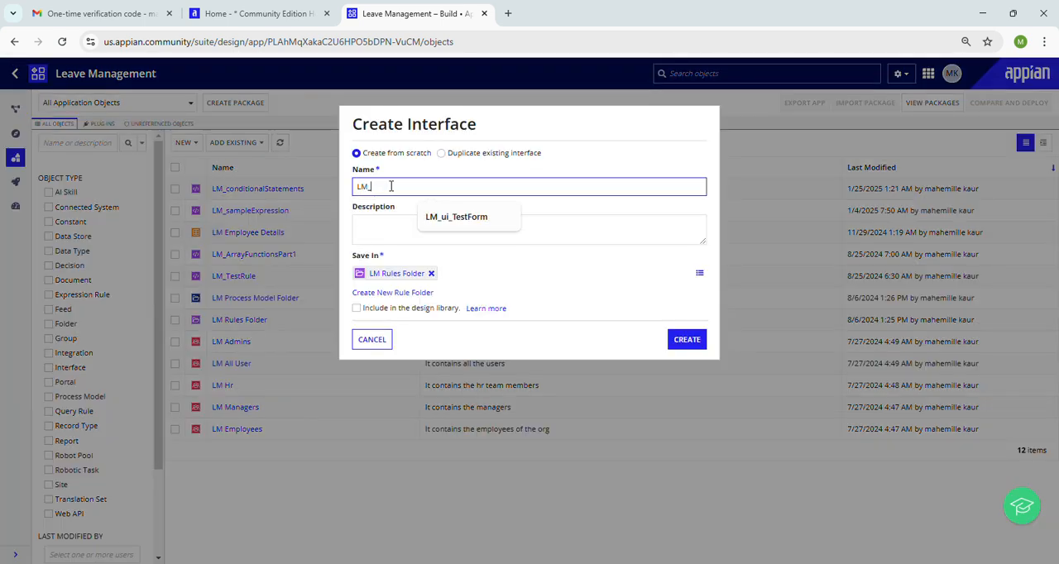
type("TestForm")
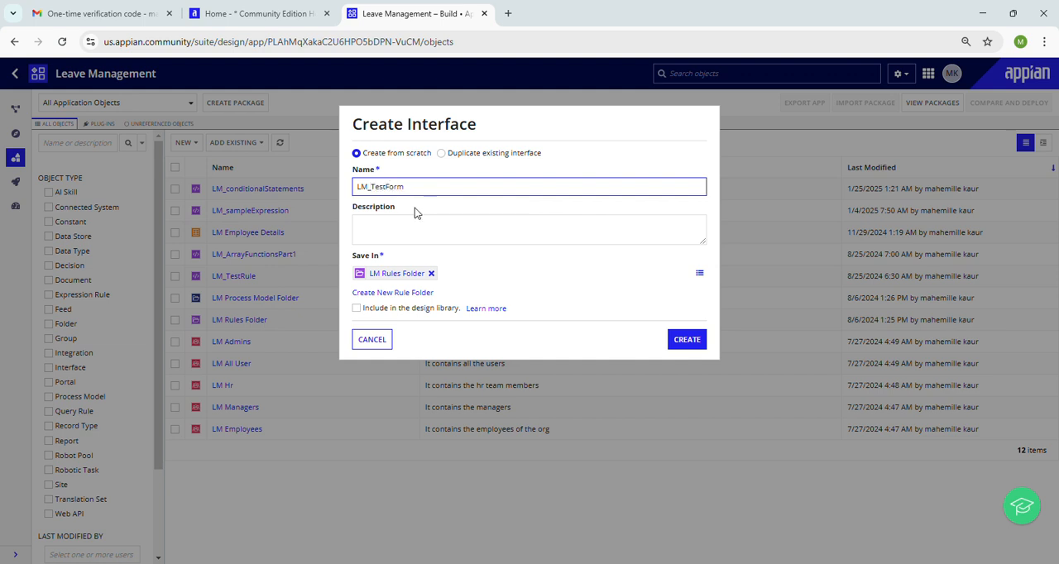
left_click(439, 224)
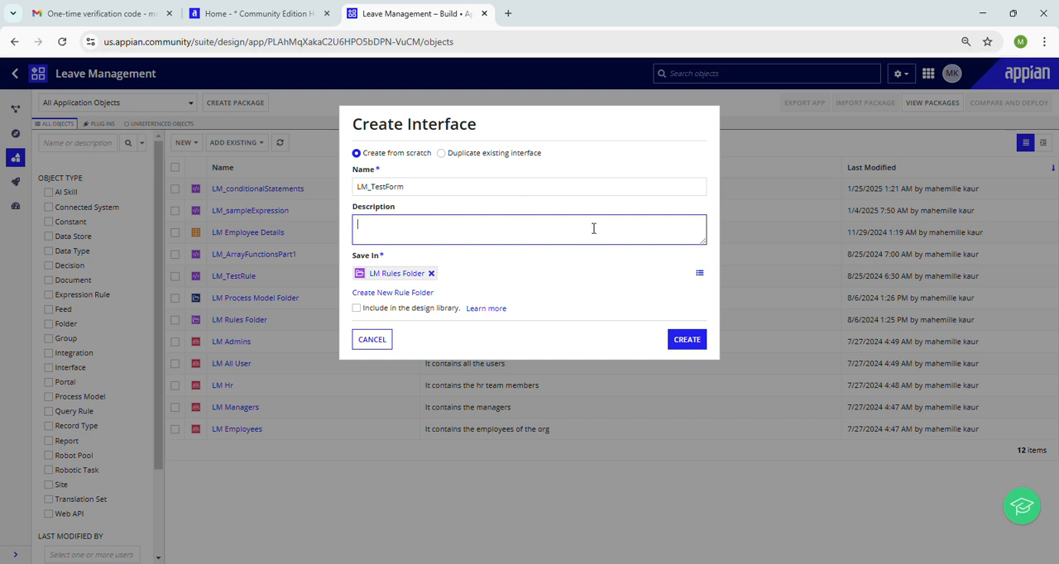
left_click(679, 340)
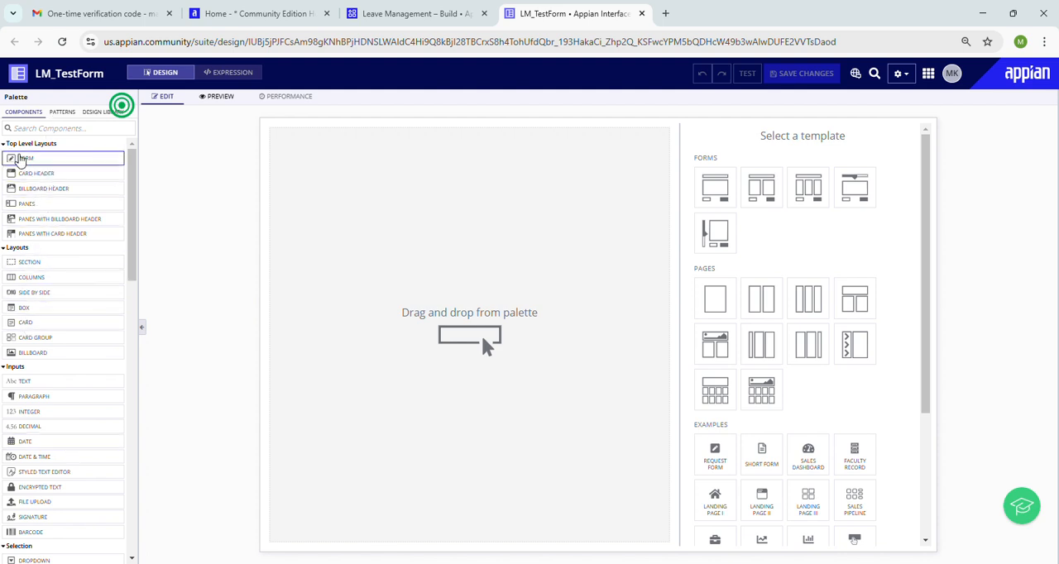
Step: Try out a Form layout on the empty canvas and delete it again
left_click(8, 148)
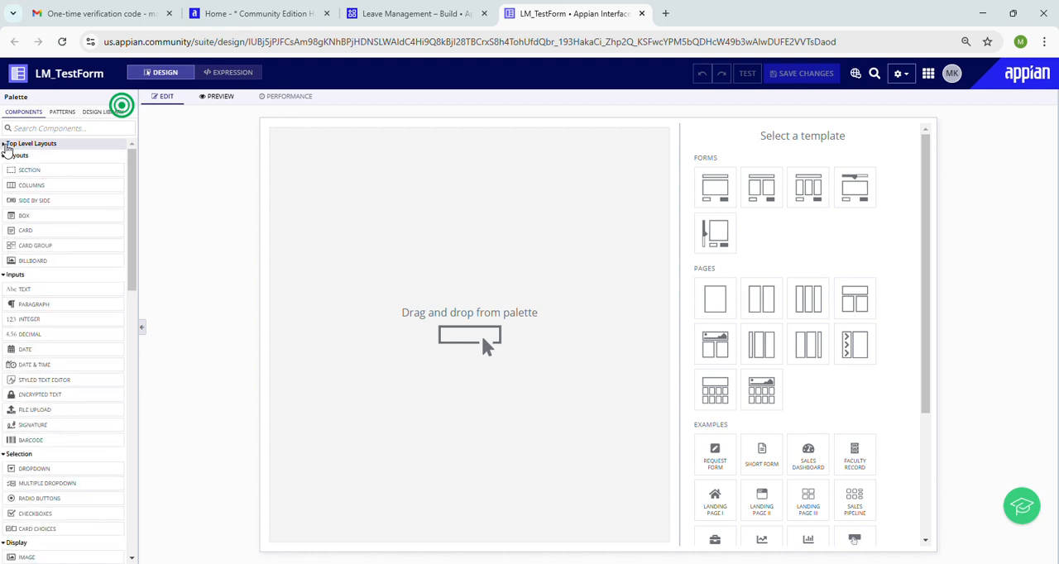
left_click(7, 147)
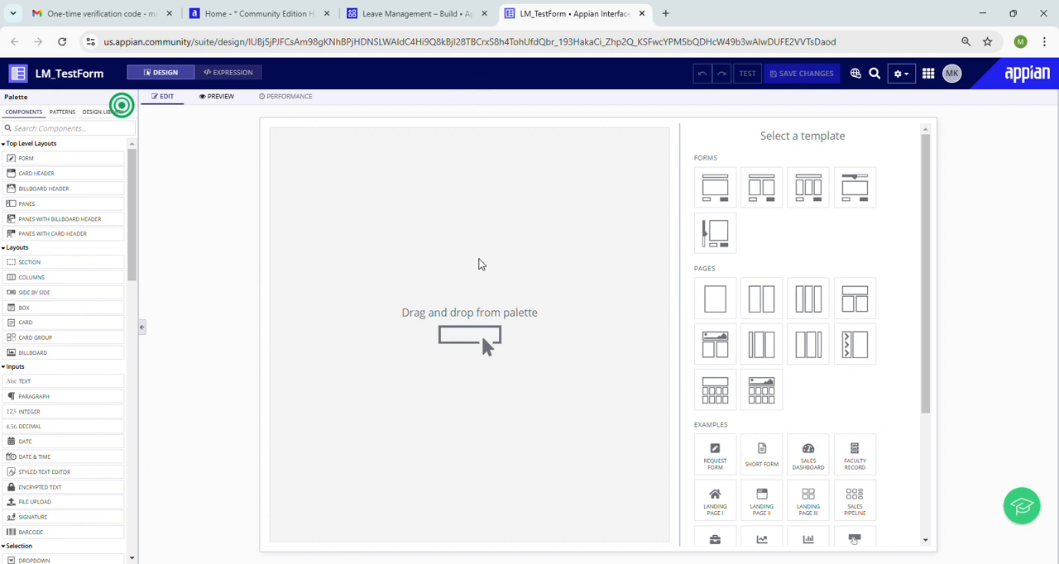
left_click_drag(76, 160, 466, 230)
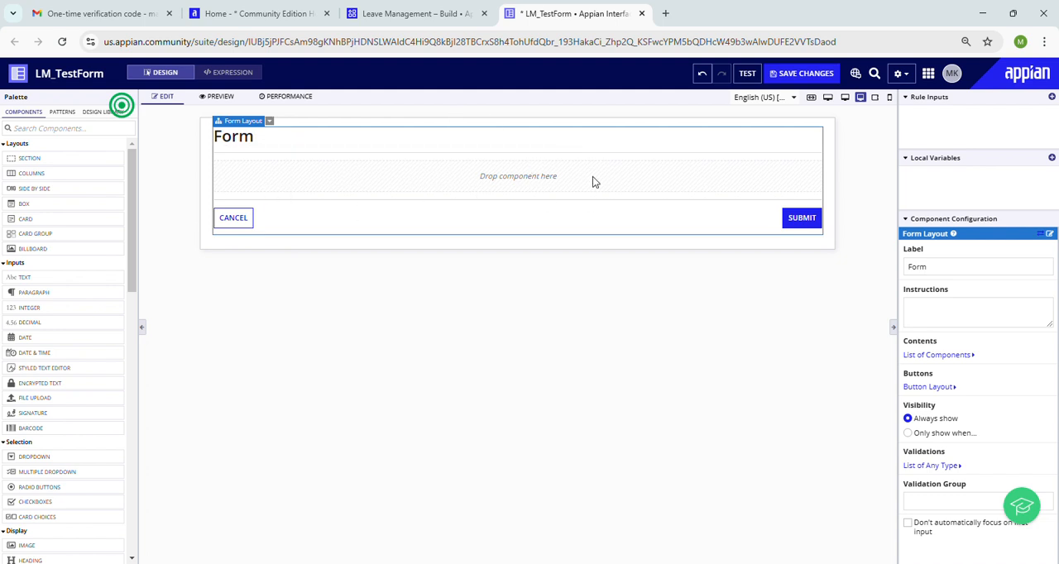
left_click(269, 121)
left_click(285, 139)
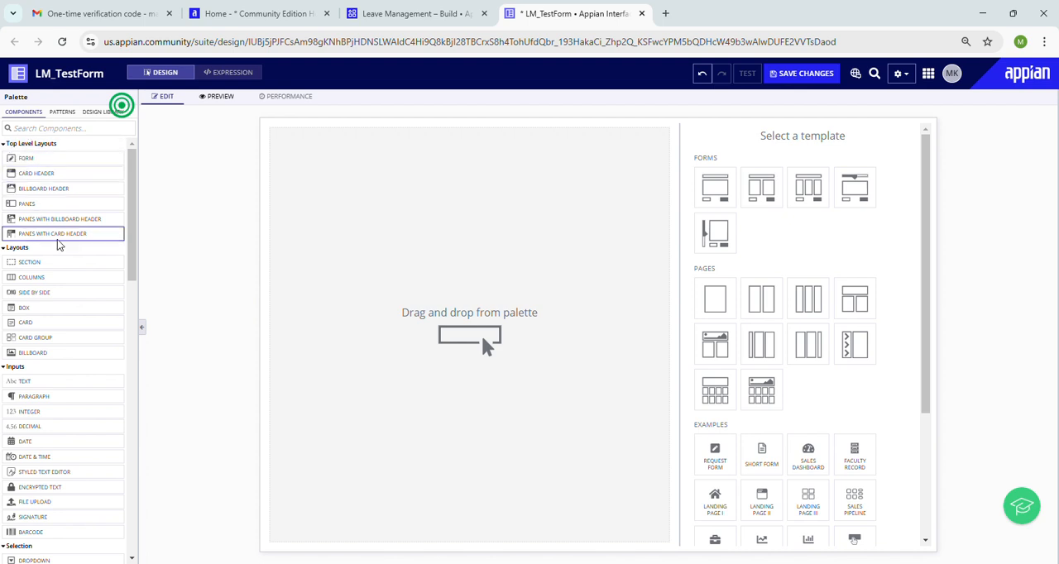
Step: Add a Form layout to the empty canvas and place a Section layout inside it
scroll(124, 219, "down", 1)
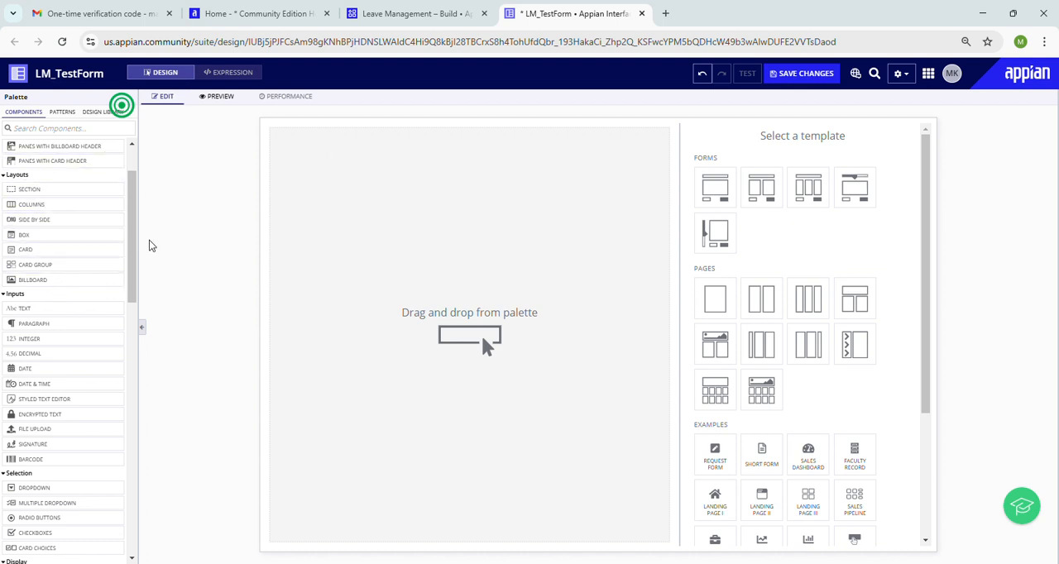
scroll(116, 166, "up", 1)
left_click_drag(73, 159, 421, 241)
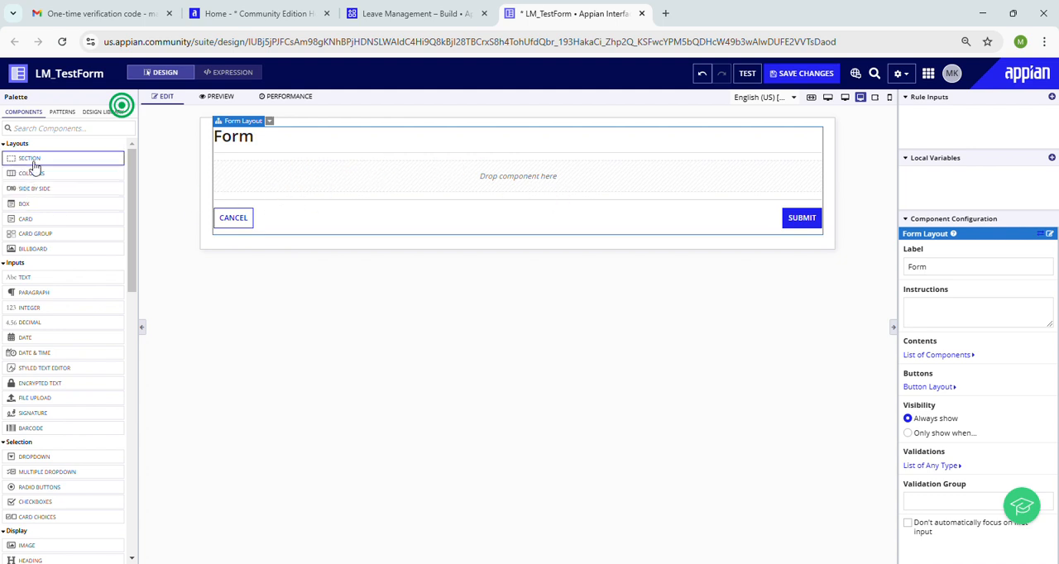
left_click_drag(34, 167, 285, 176)
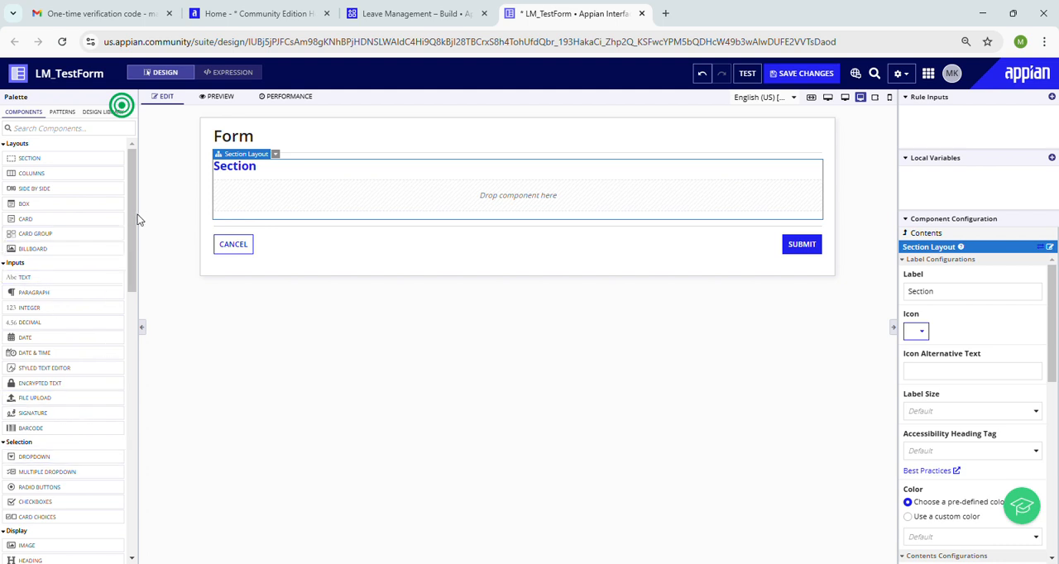
Step: Add a Text input component inside the form's Section layout
left_click_drag(137, 218, 132, 243)
left_click(187, 290)
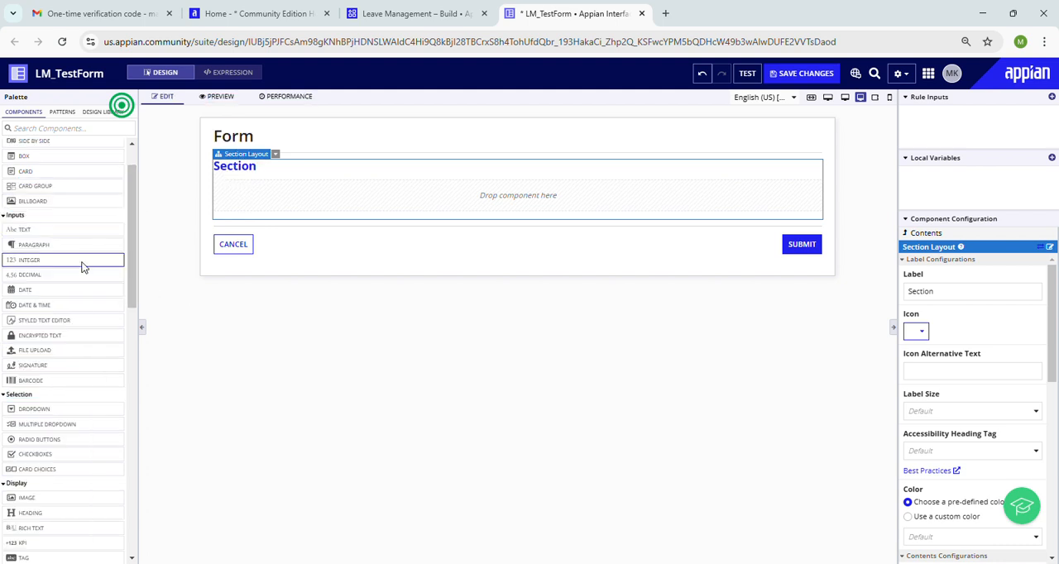
left_click_drag(59, 231, 318, 203)
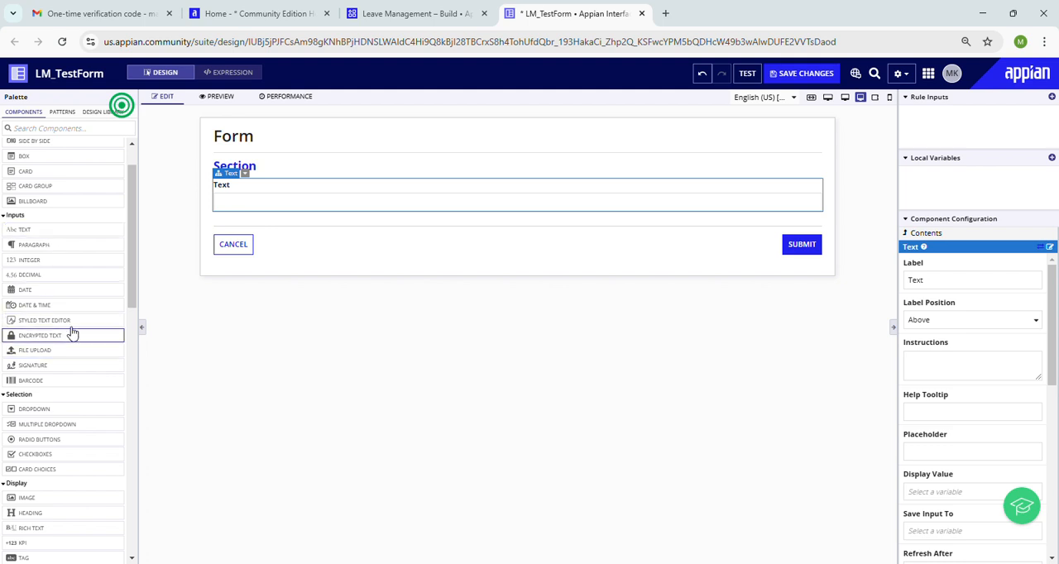
Step: Preview the form with its section and text field, and return to editing
left_click(216, 96)
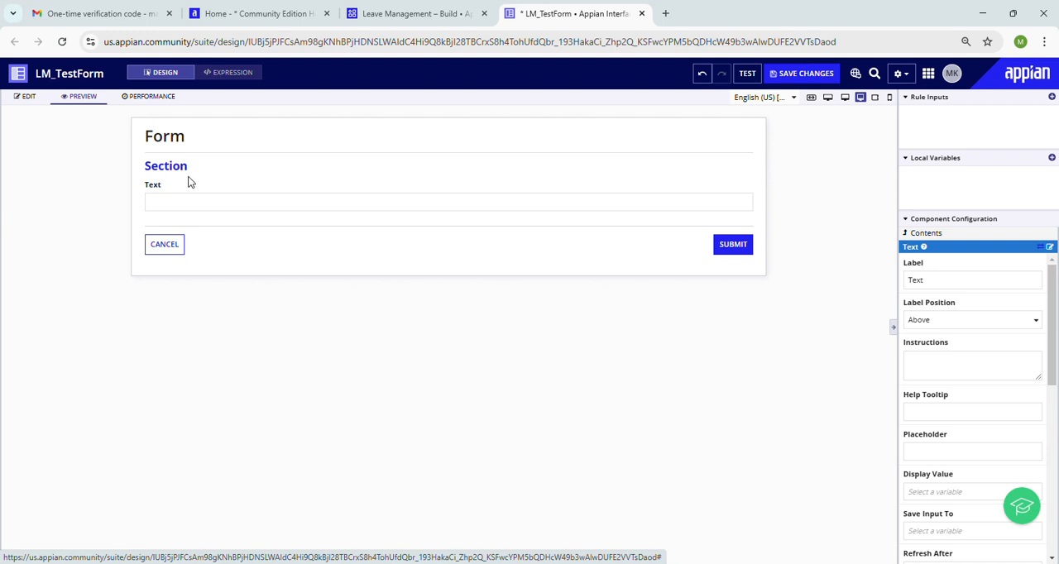
left_click_drag(155, 187, 407, 234)
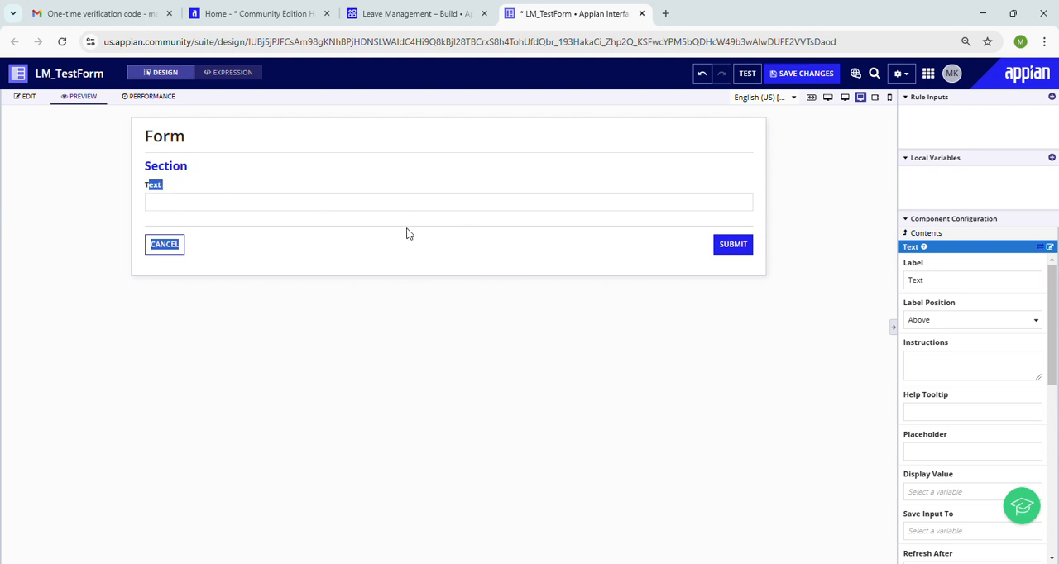
left_click(33, 97)
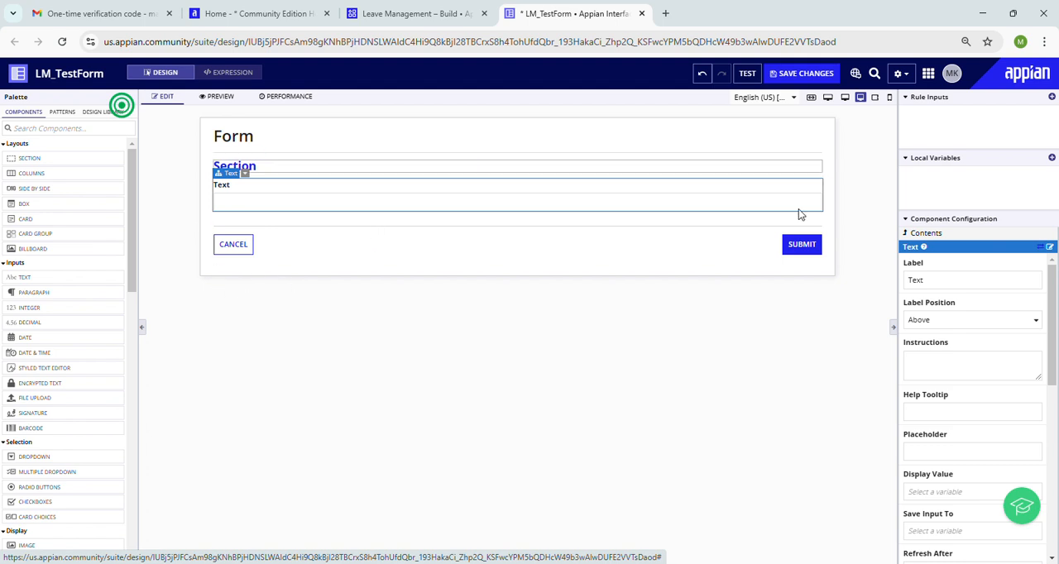
Step: Examine the palette's component groups from Selection and Display through Action, Grids And Lists, Charts, Pickers, Browsers and Custom Components
left_click(16, 262)
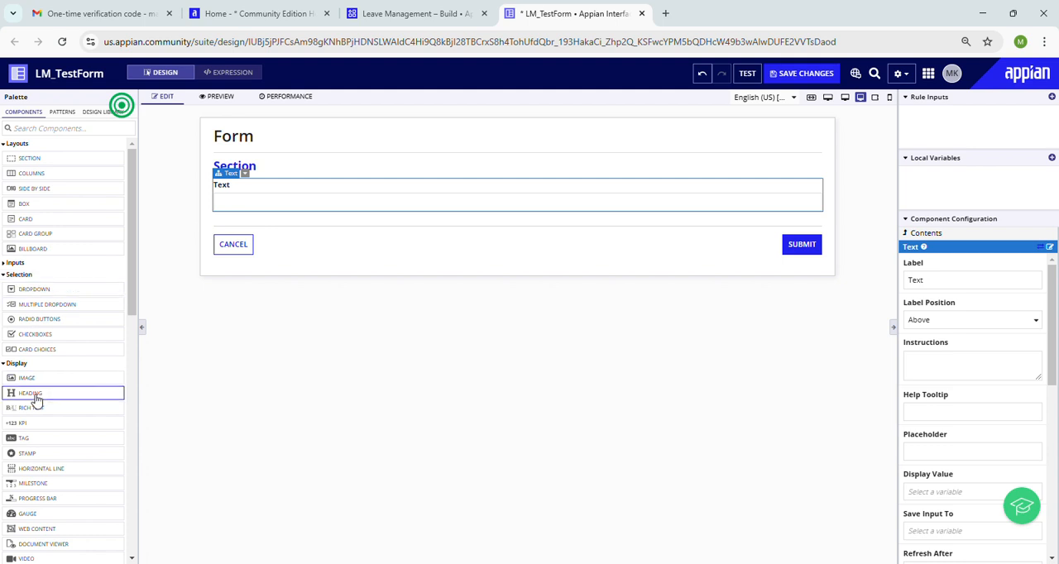
mouse_move(74, 292)
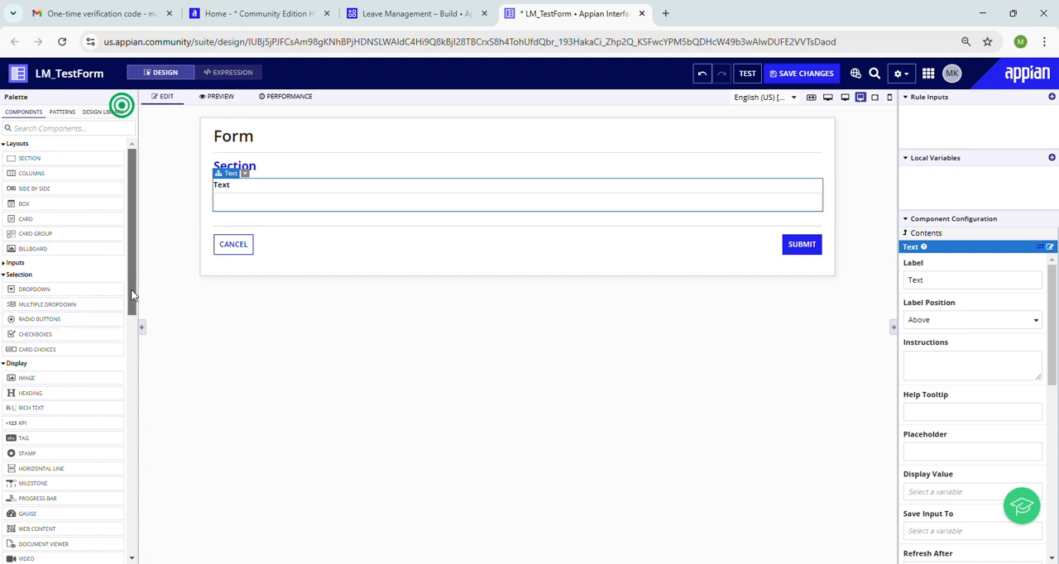
scroll(116, 306, "down", 1)
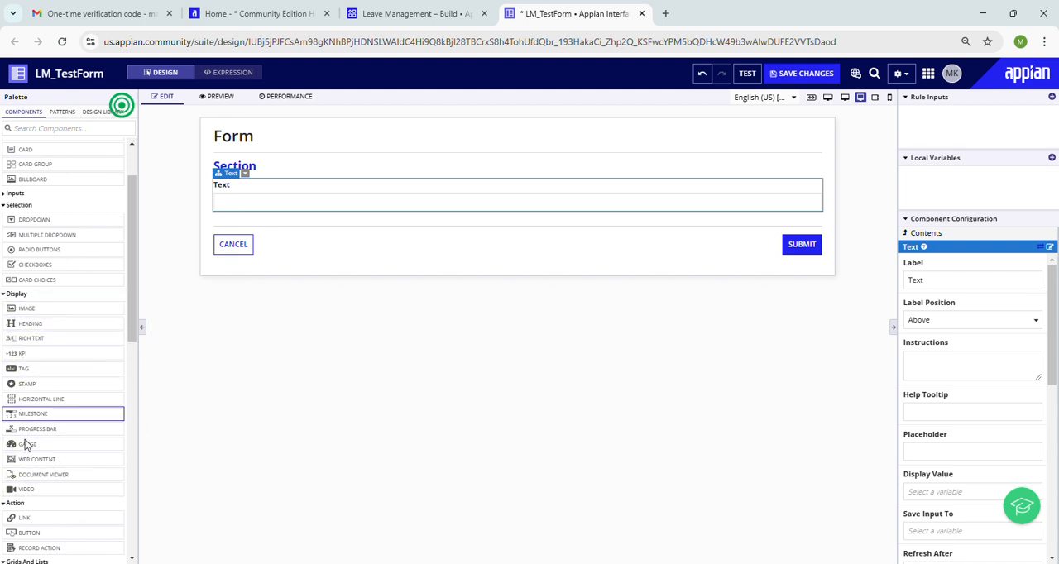
left_click_drag(136, 283, 136, 384)
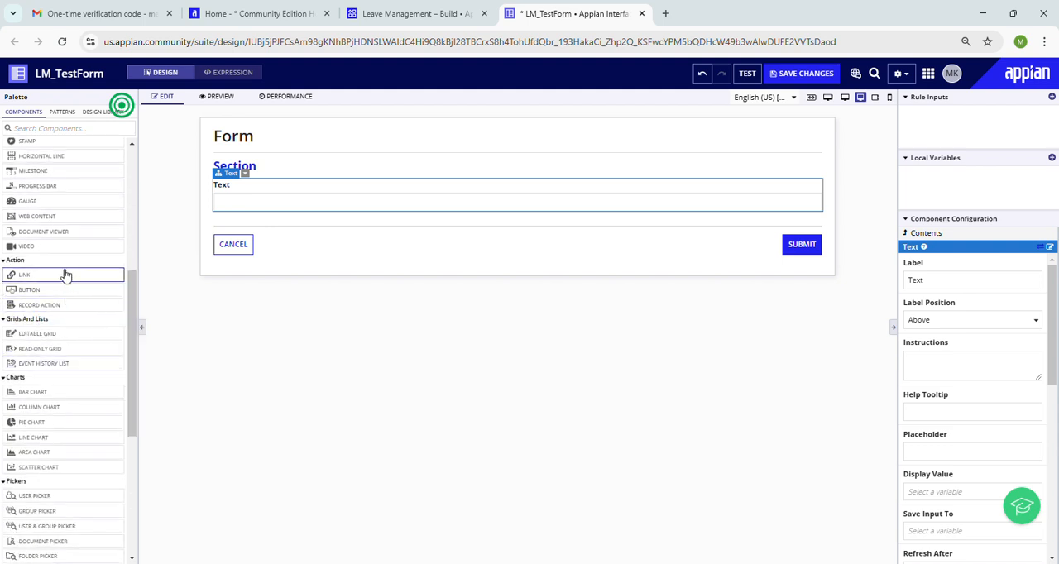
mouse_move(66, 275)
mouse_move(72, 299)
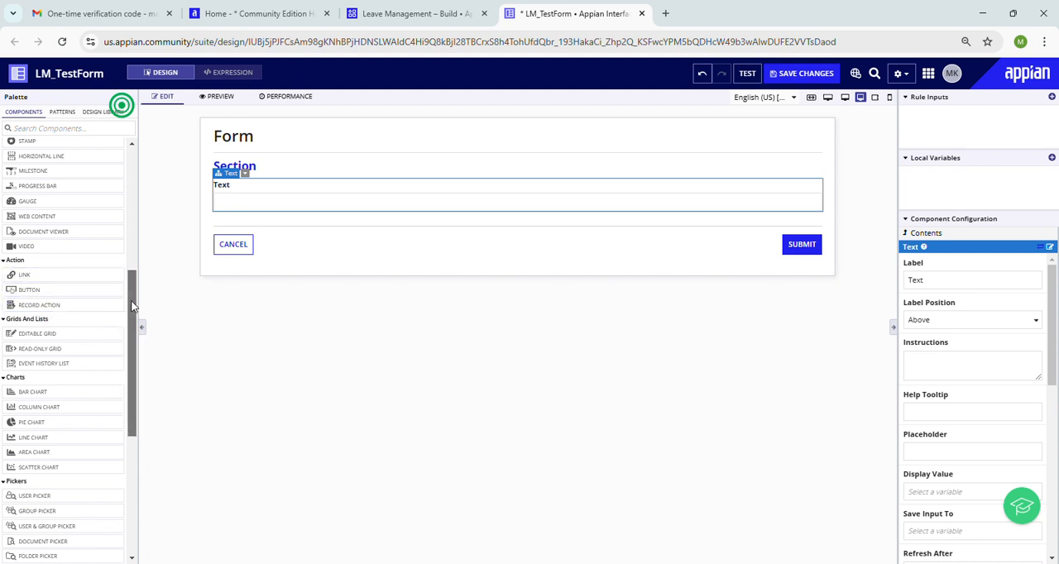
left_click_drag(130, 303, 130, 337)
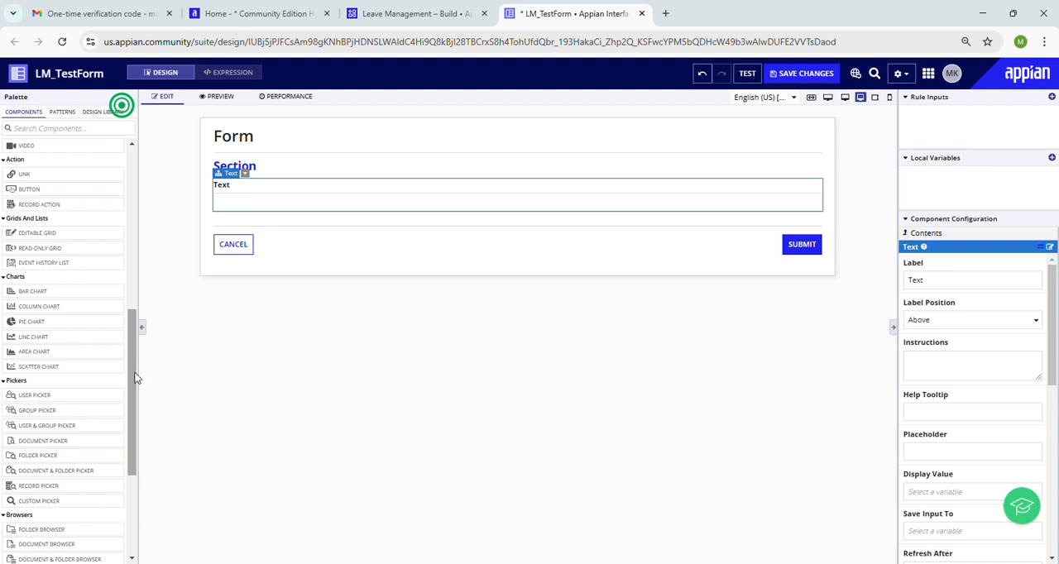
left_click_drag(136, 378, 137, 453)
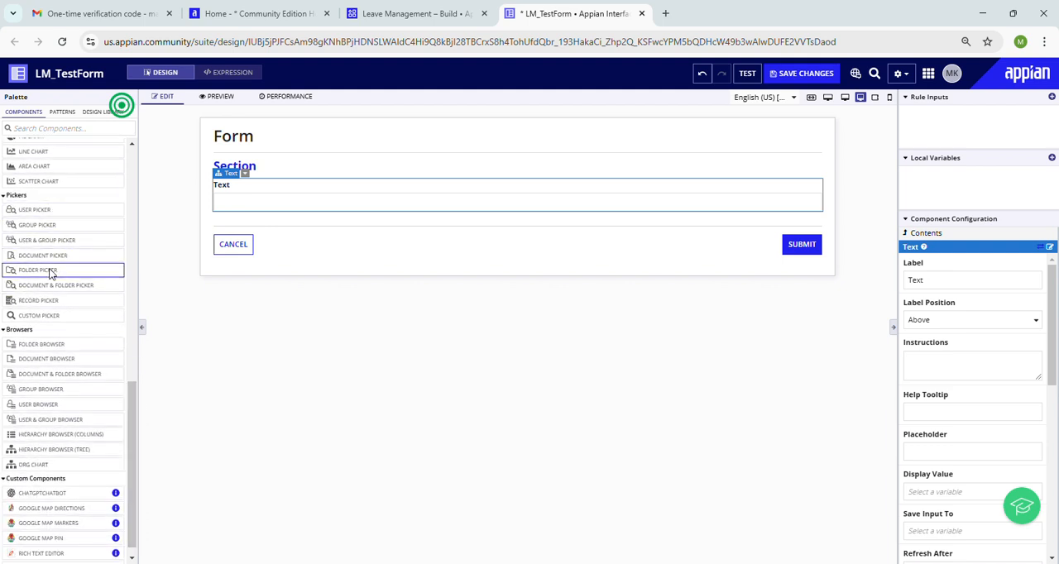
mouse_move(58, 323)
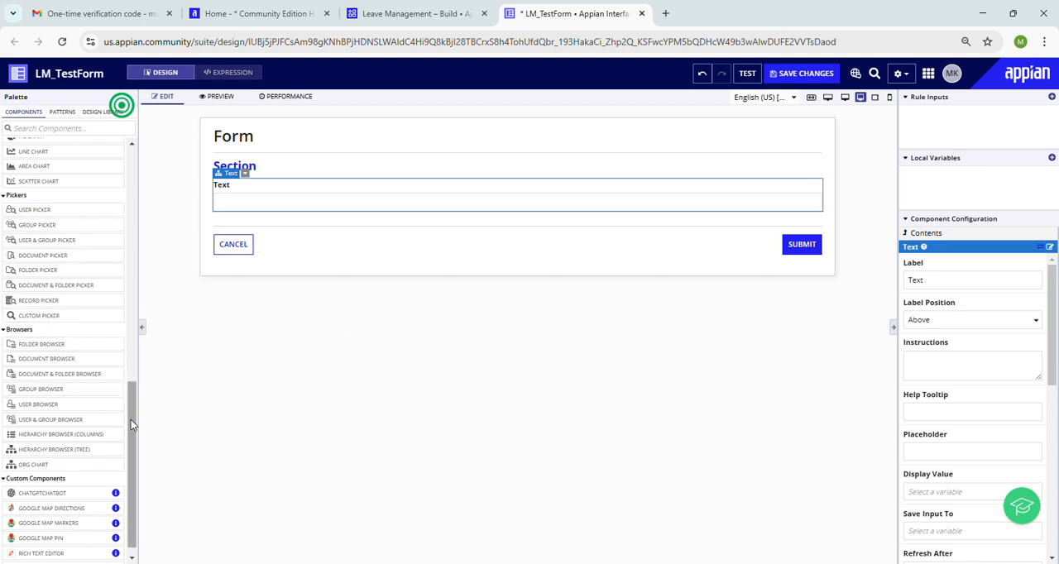
scroll(130, 434, "down", 1)
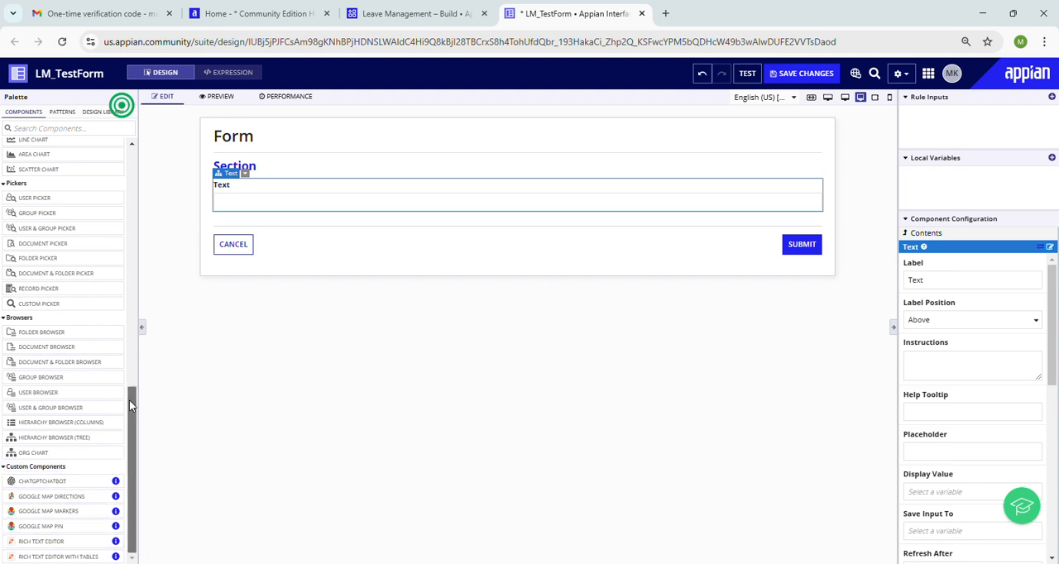
scroll(129, 399, "up", 10)
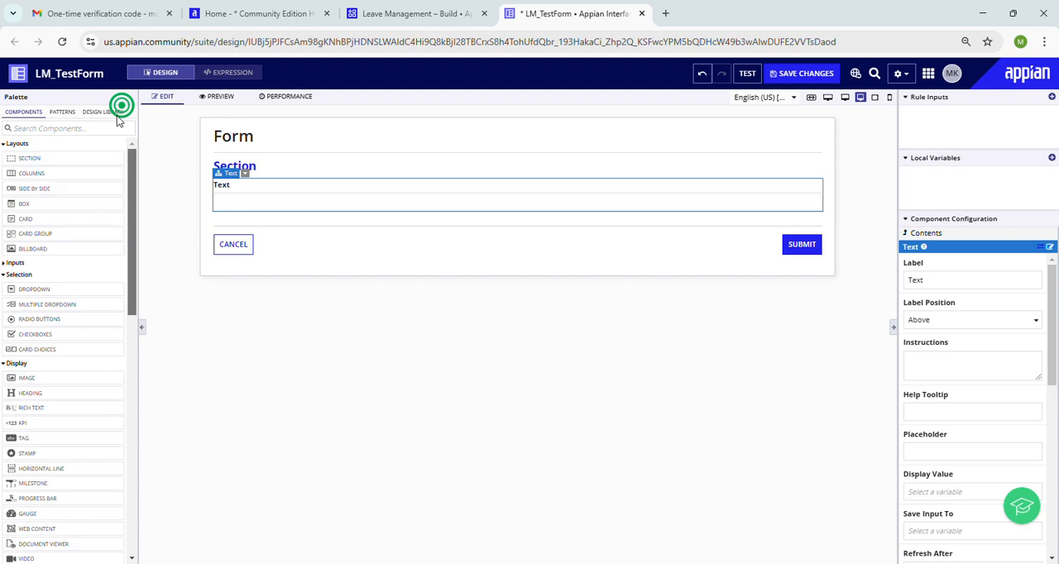
Step: Bring up the palette's patterns and delete the Form layout with everything in it
left_click(62, 112)
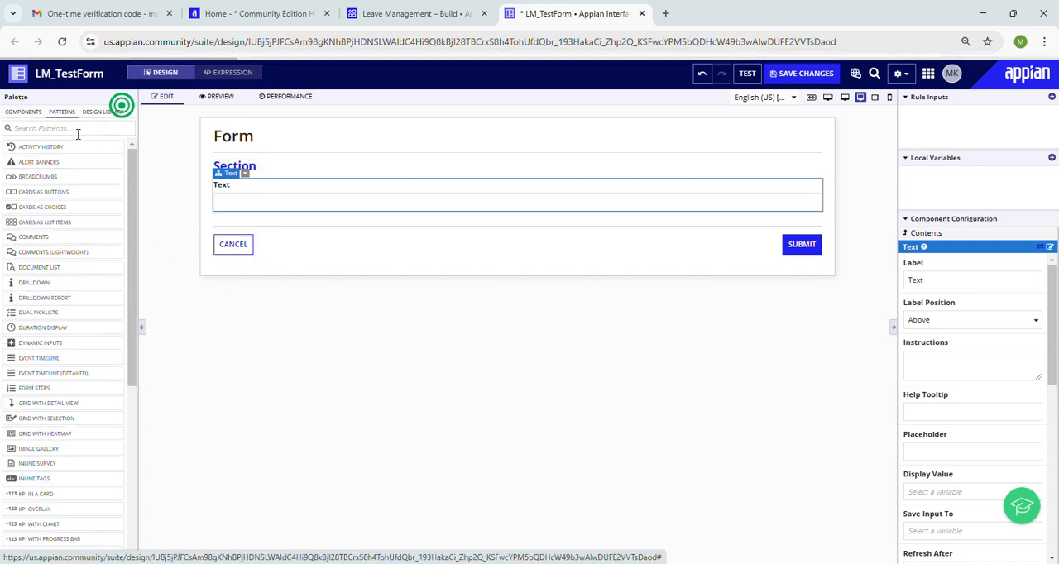
left_click(268, 121)
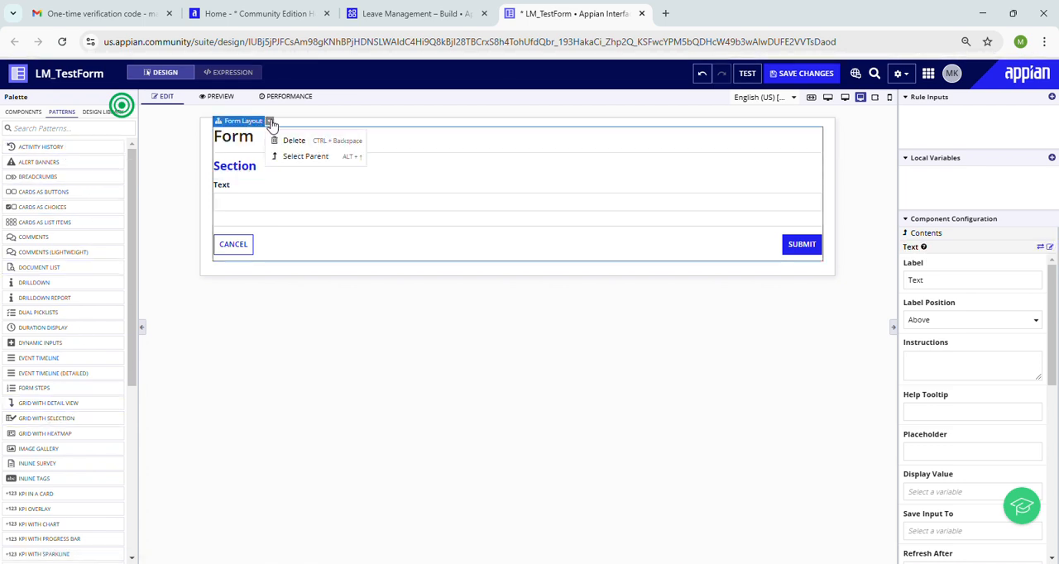
left_click(291, 140)
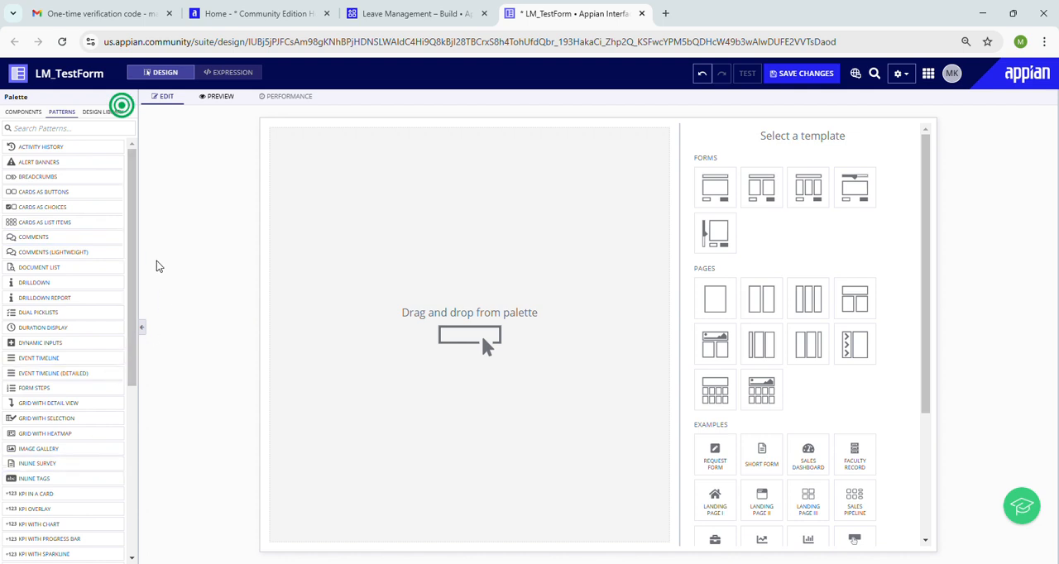
Step: Place the KPI with Chart pattern on the empty canvas
left_click_drag(134, 220, 132, 285)
left_click_drag(38, 403, 443, 257)
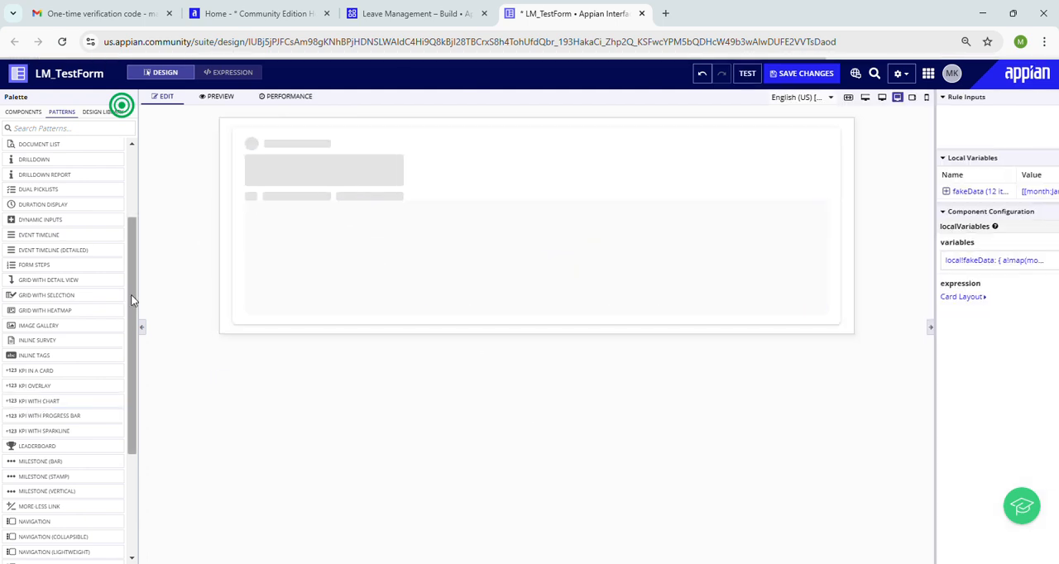
left_click_drag(133, 252, 136, 171)
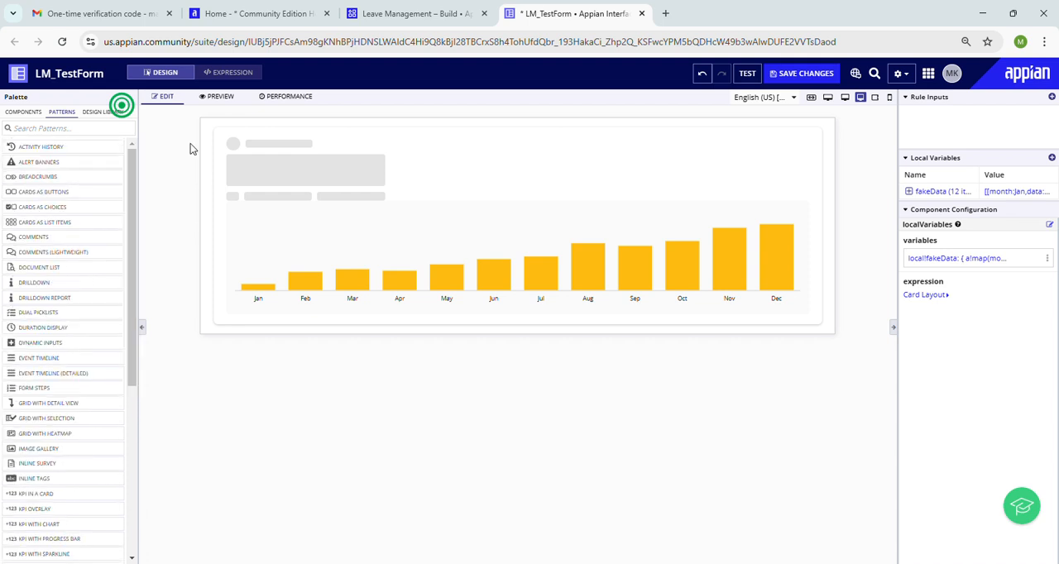
Step: Delete the pattern's Card Layout together with the entire interface contents
left_click(240, 128)
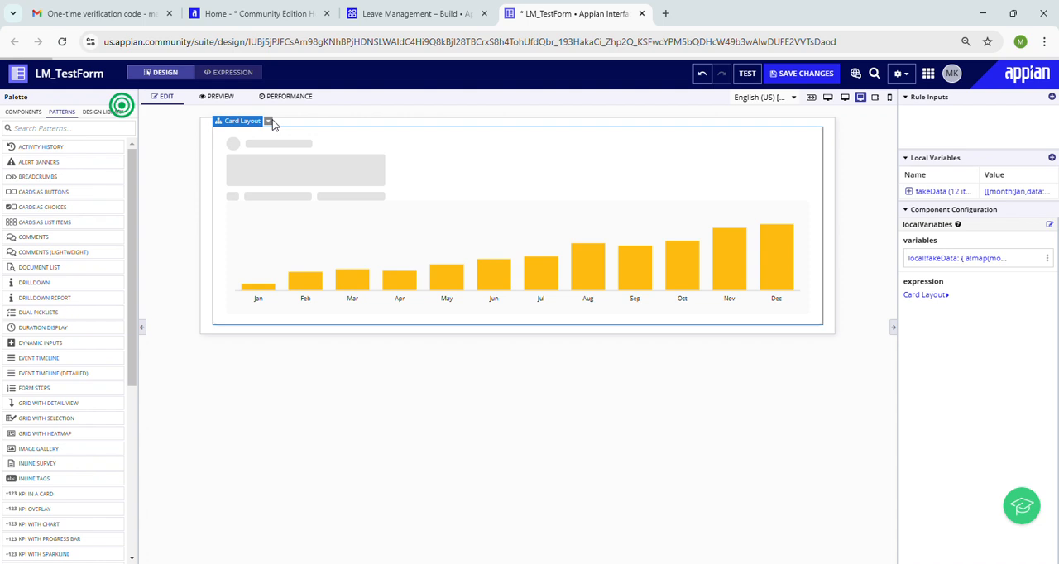
left_click(269, 122)
left_click(274, 139)
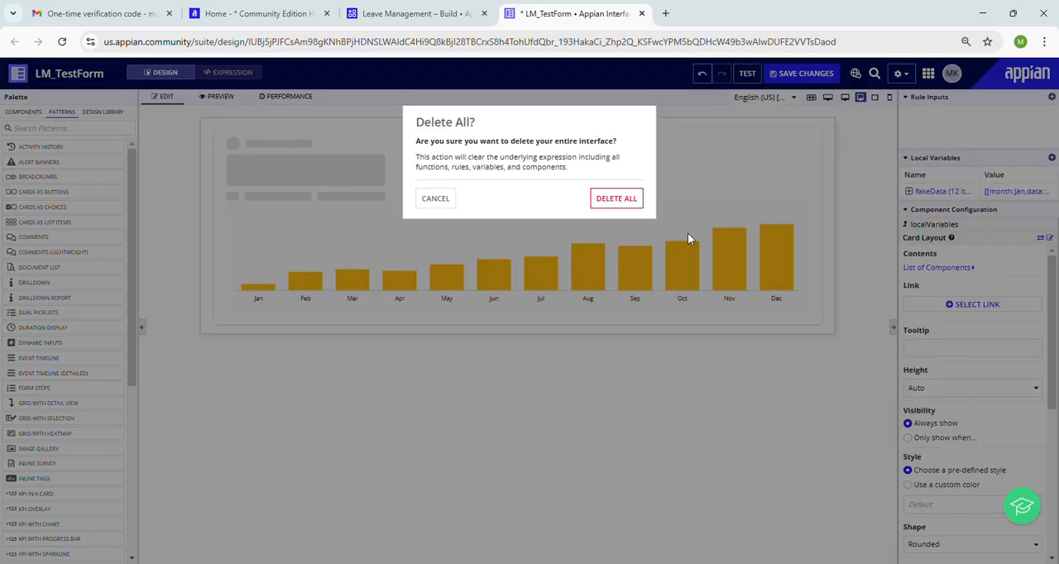
left_click(634, 198)
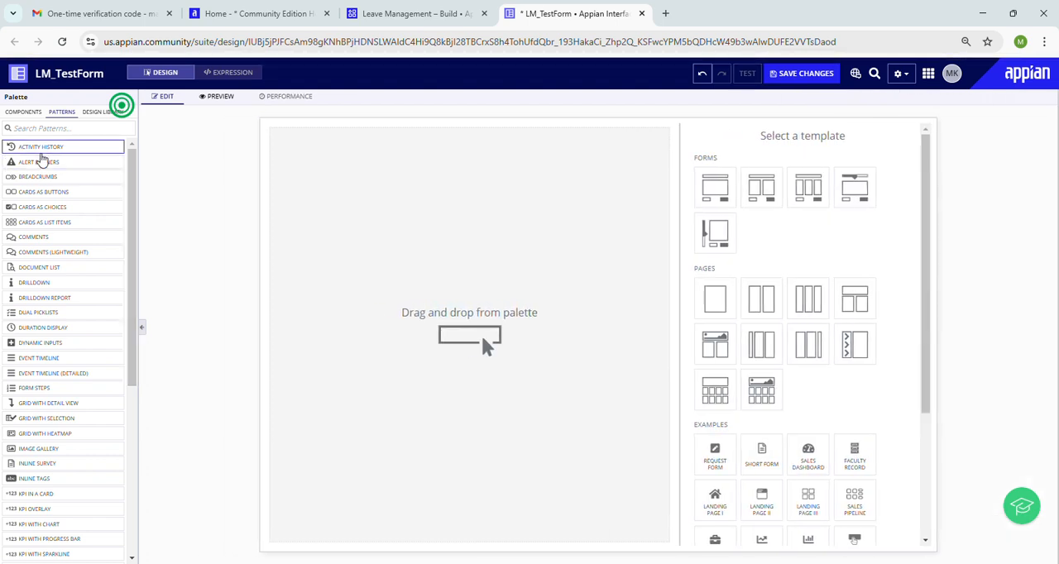
Step: Place the Activity History pattern on the empty canvas, select it, and bring the palette's components back up
left_click_drag(40, 154, 430, 213)
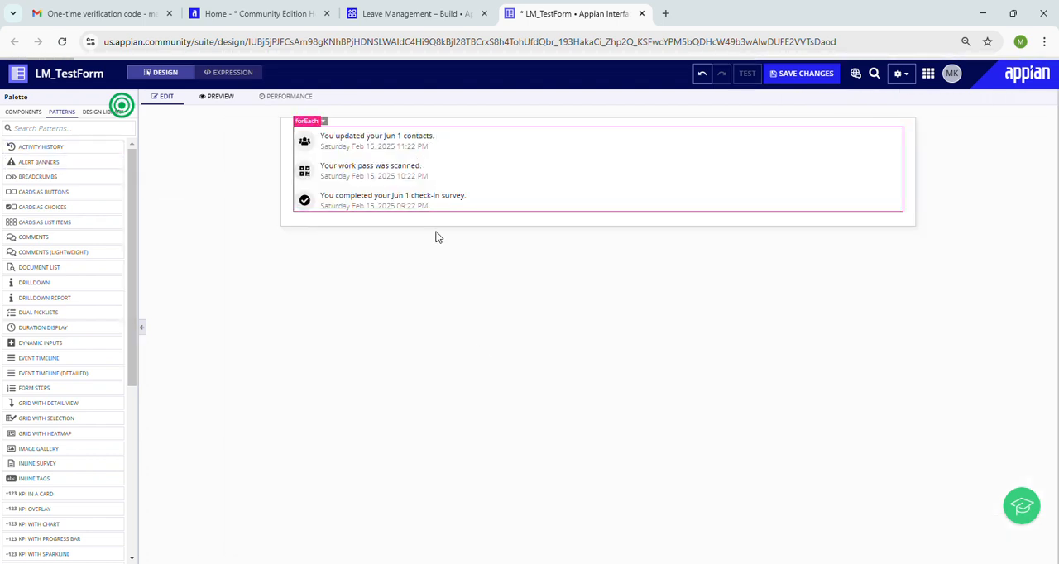
left_click(402, 138)
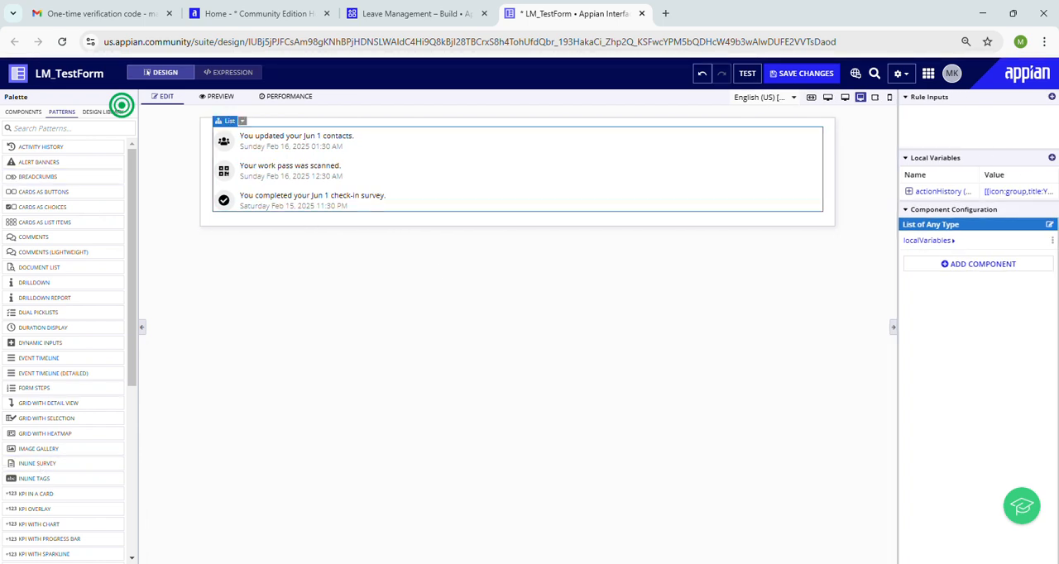
left_click_drag(133, 199, 126, 146)
left_click(33, 115)
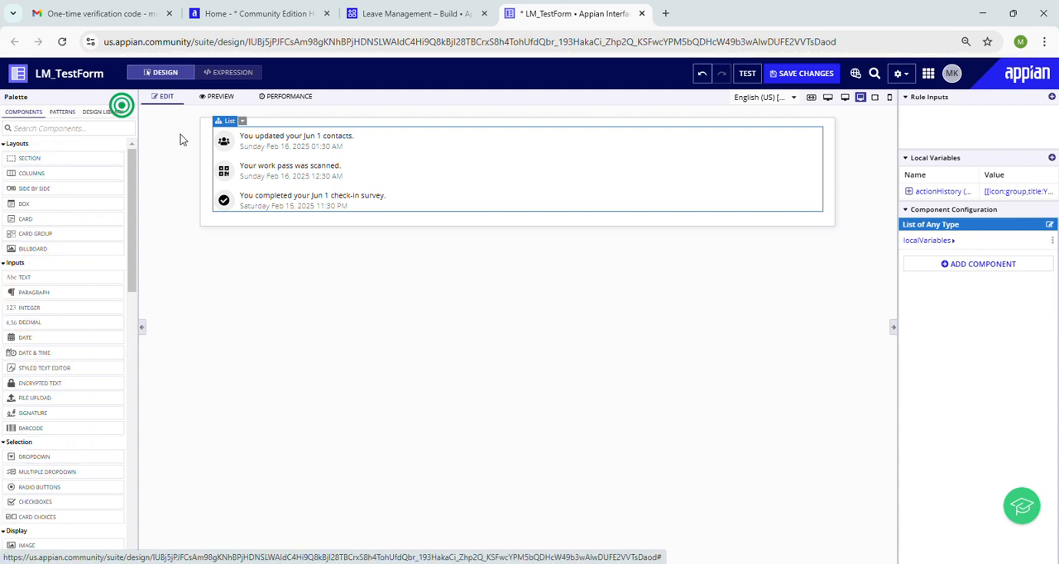
Step: Preview the interface and look over the text of its activity history entries
left_click(208, 98)
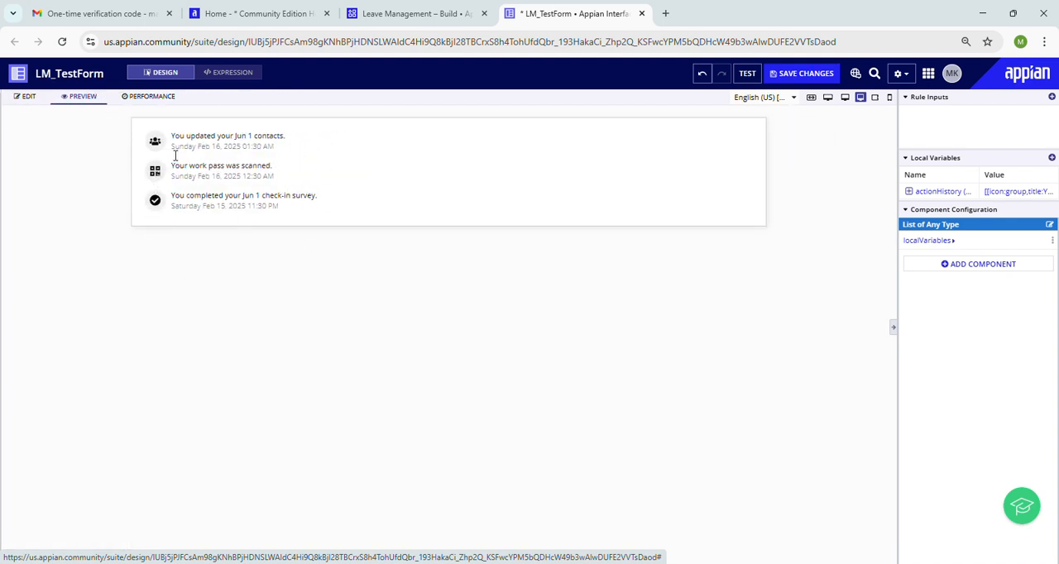
left_click_drag(165, 131, 580, 314)
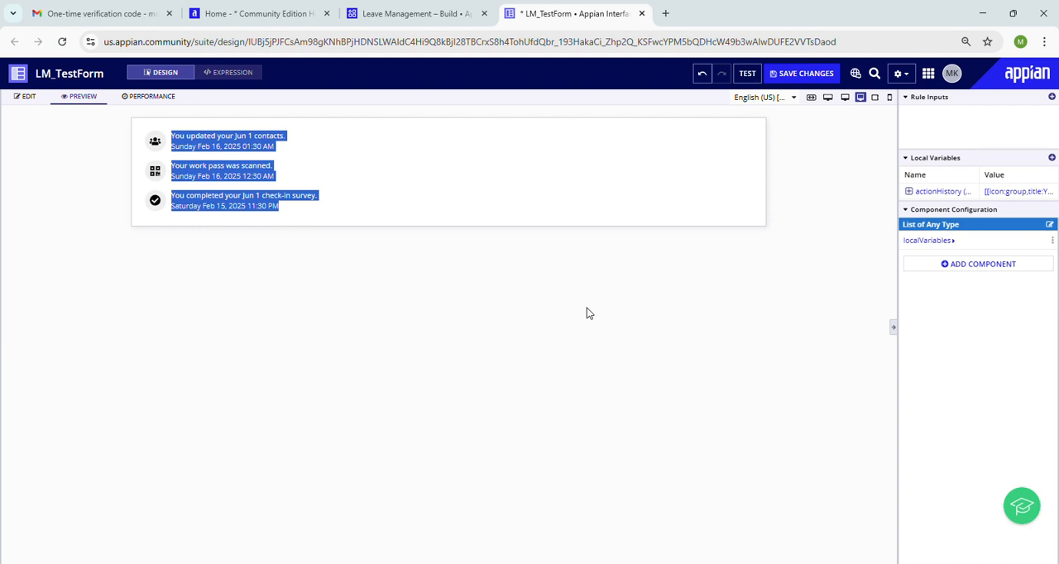
left_click(235, 245)
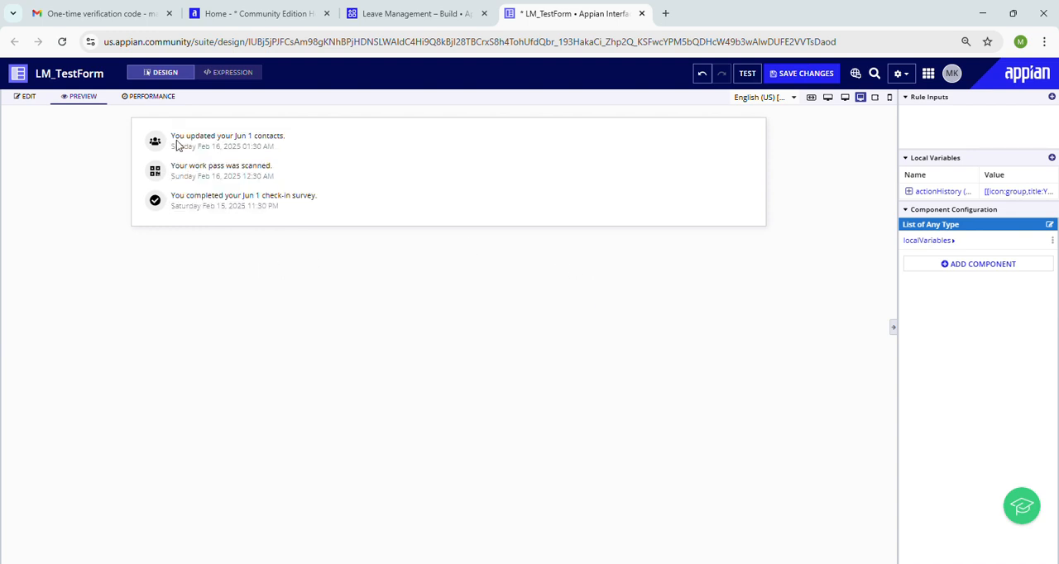
left_click_drag(172, 136, 467, 335)
left_click(230, 326)
Step: Examine the interface's performance evaluation metrics down to the descendant functions and rules, and return to editing
left_click(150, 99)
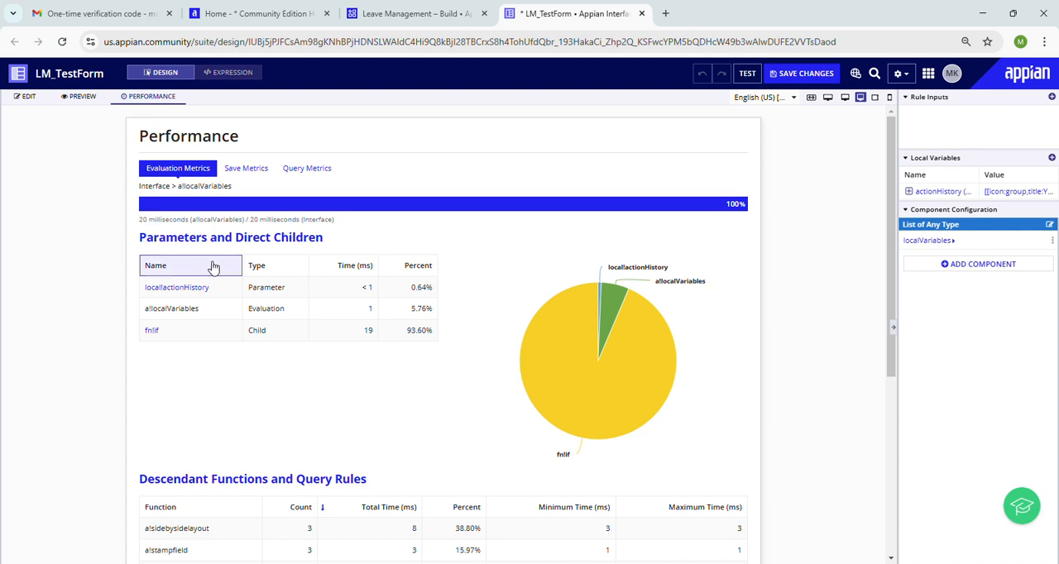
left_click_drag(888, 213, 834, 383)
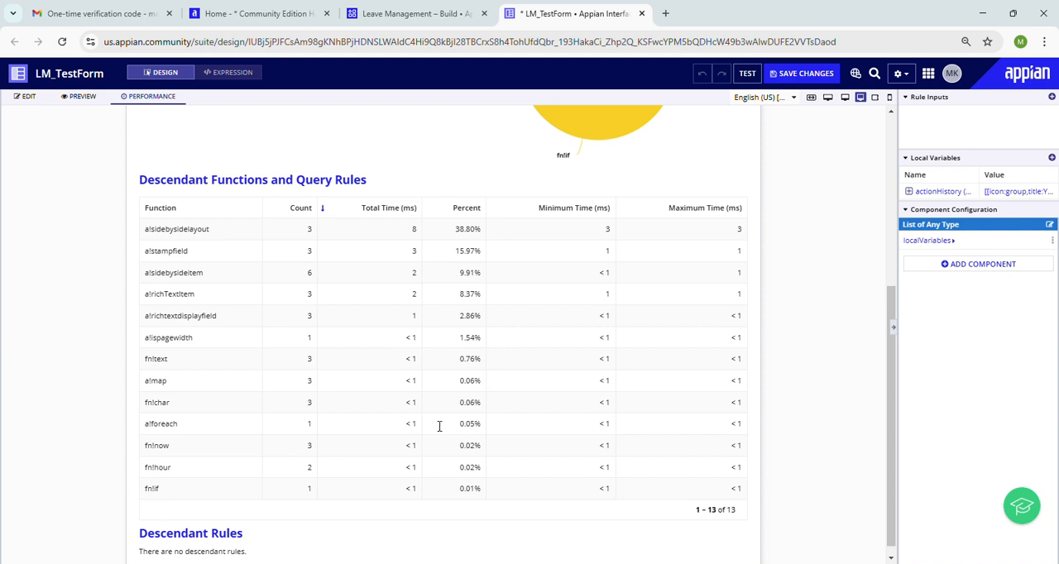
left_click_drag(893, 321, 882, 124)
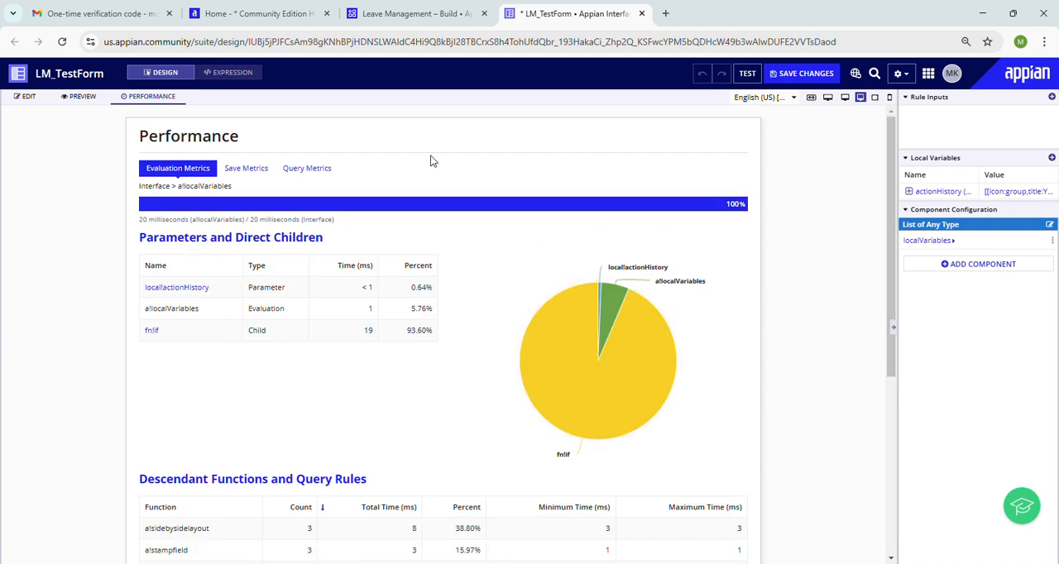
left_click(29, 98)
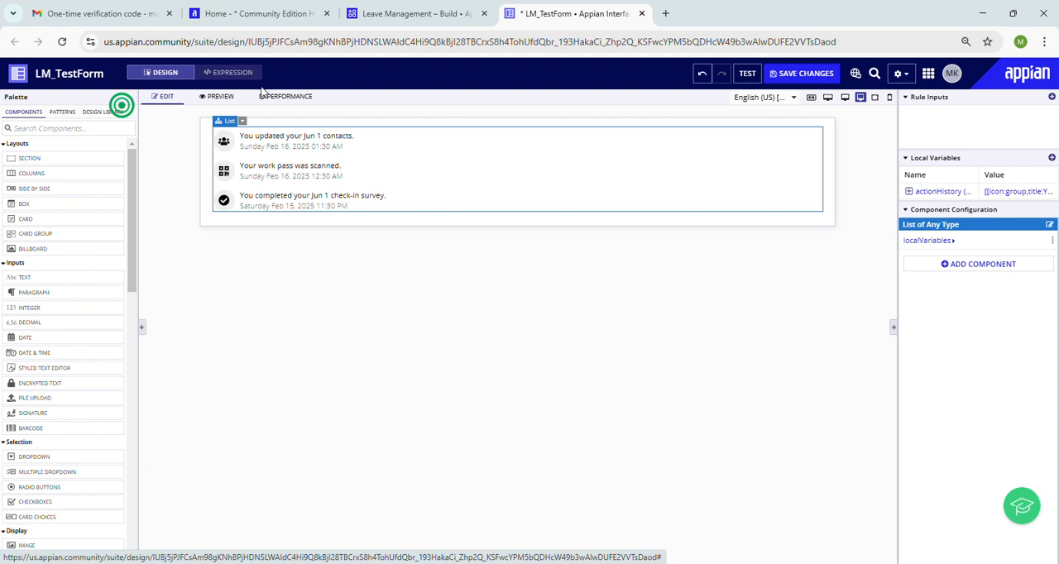
Step: Examine the interface's expression in a widened editor, fold and unfold the a!localVariables block, and return to design mode
left_click(230, 73)
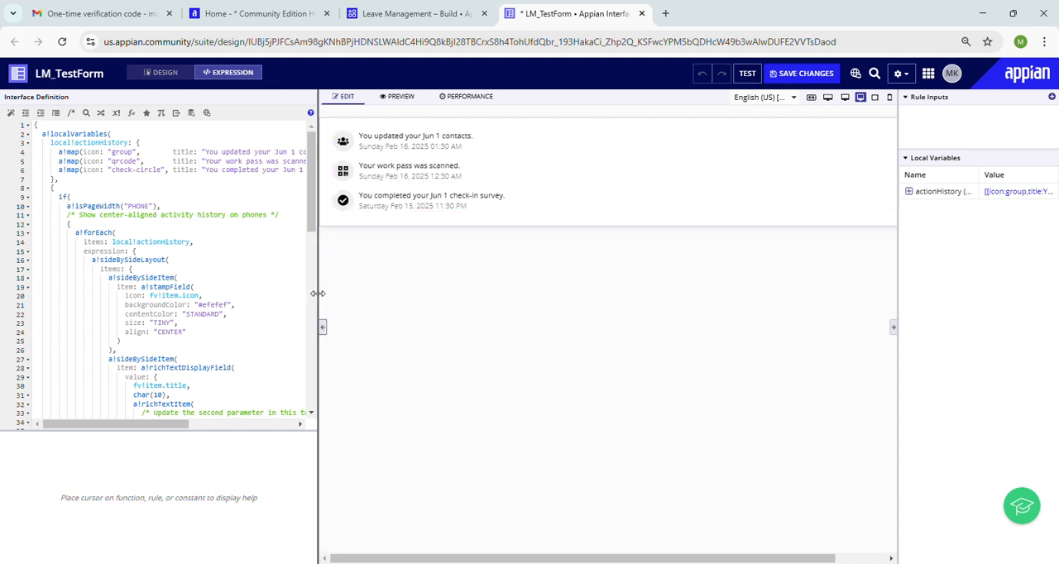
left_click_drag(319, 296, 506, 307)
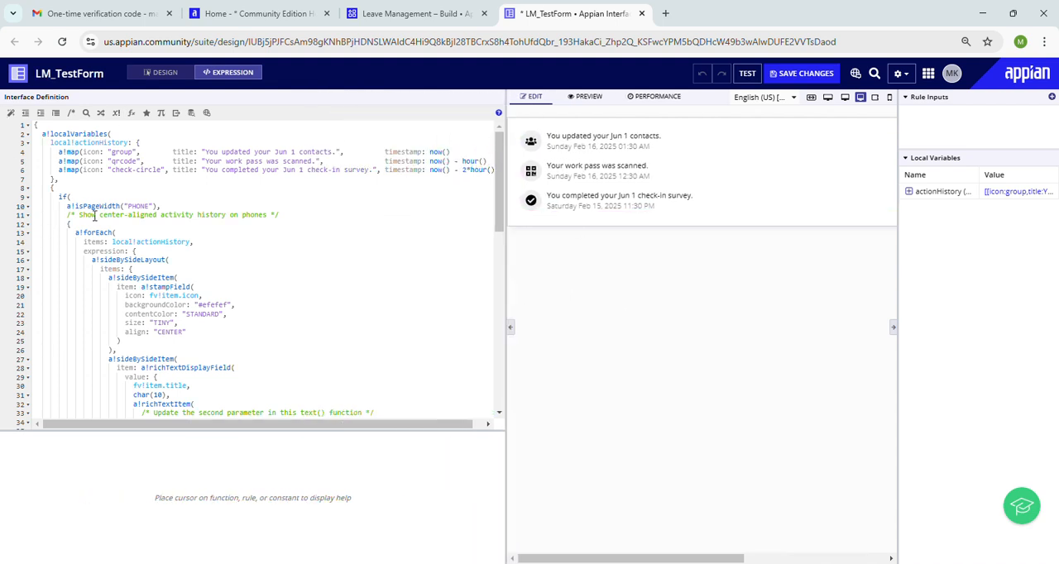
left_click(27, 135)
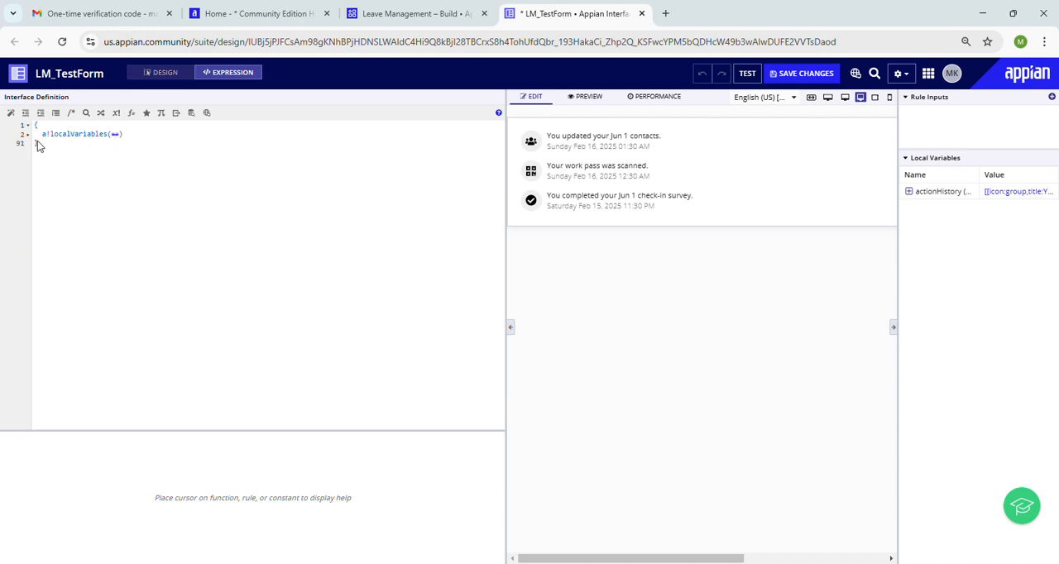
left_click(115, 135)
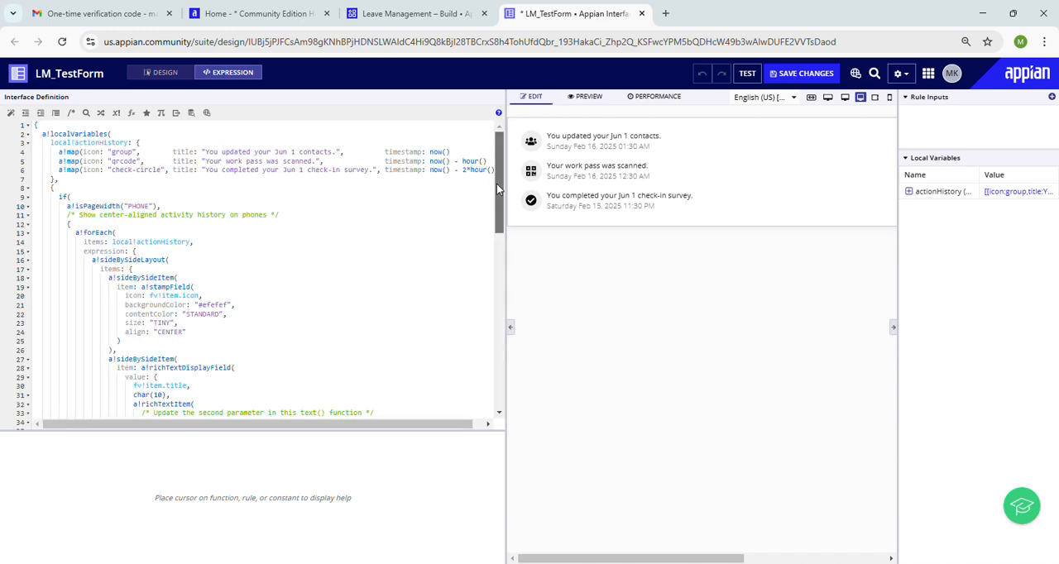
left_click_drag(488, 194, 486, 139)
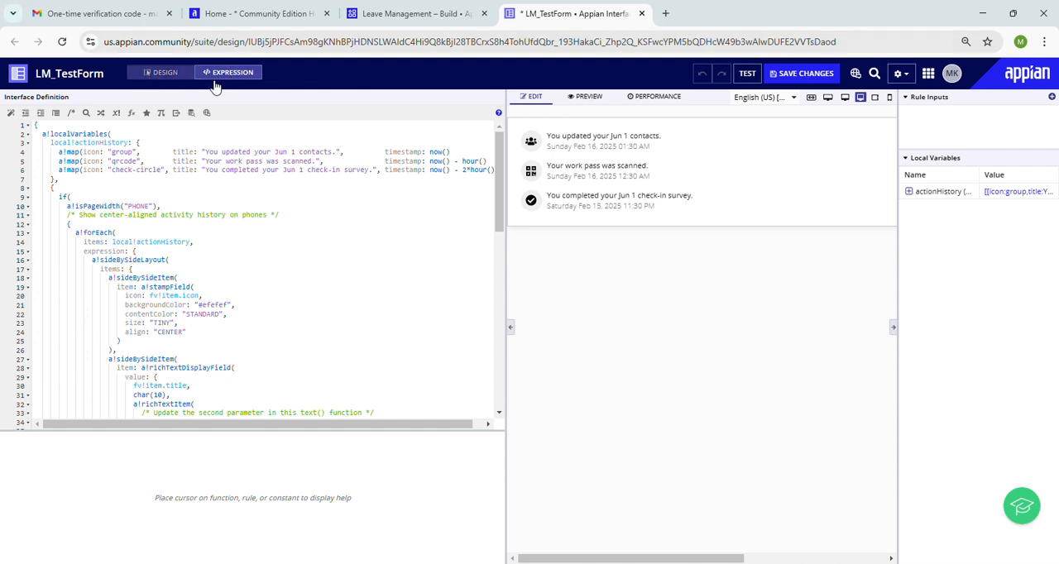
left_click(165, 74)
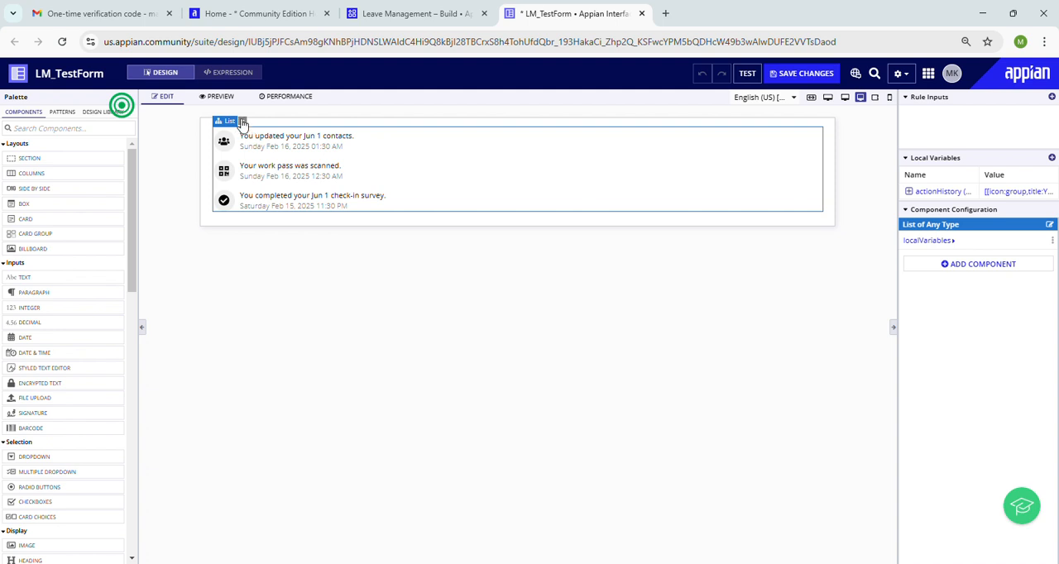
Step: Look at the forms for a new rule input and a new local variable without creating either
left_click(242, 122)
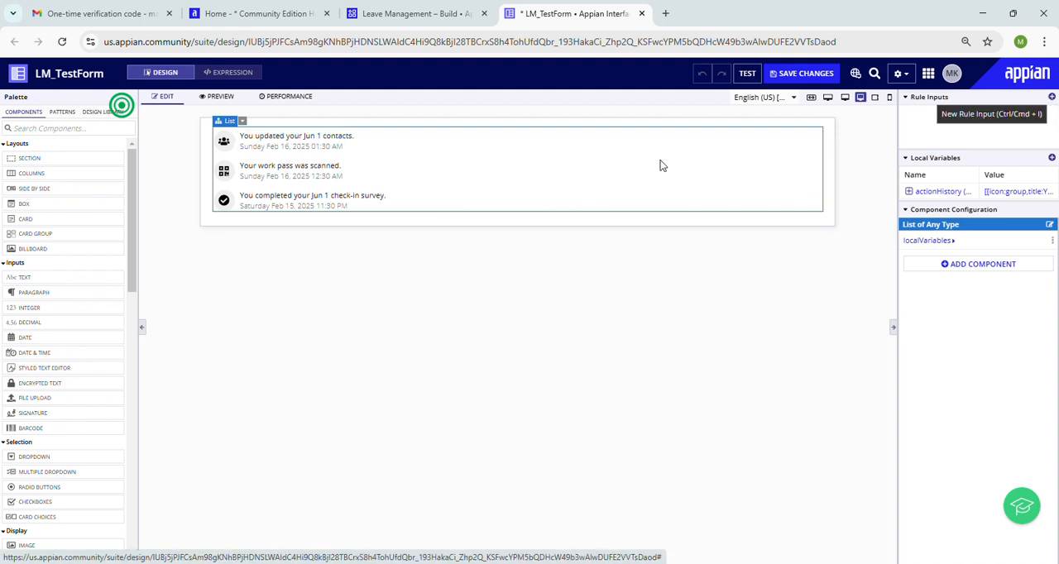
left_click(1051, 96)
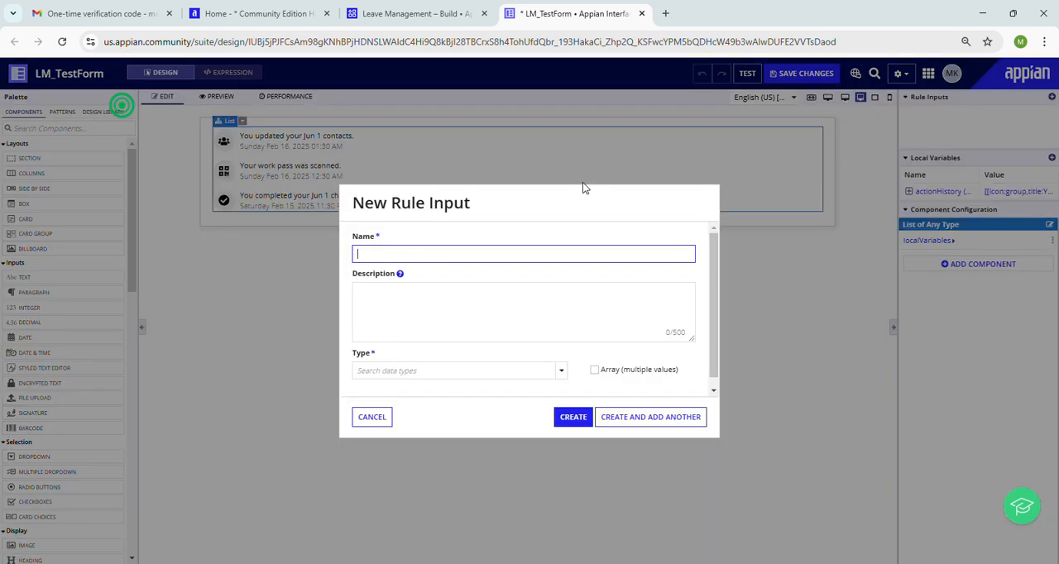
left_click(371, 418)
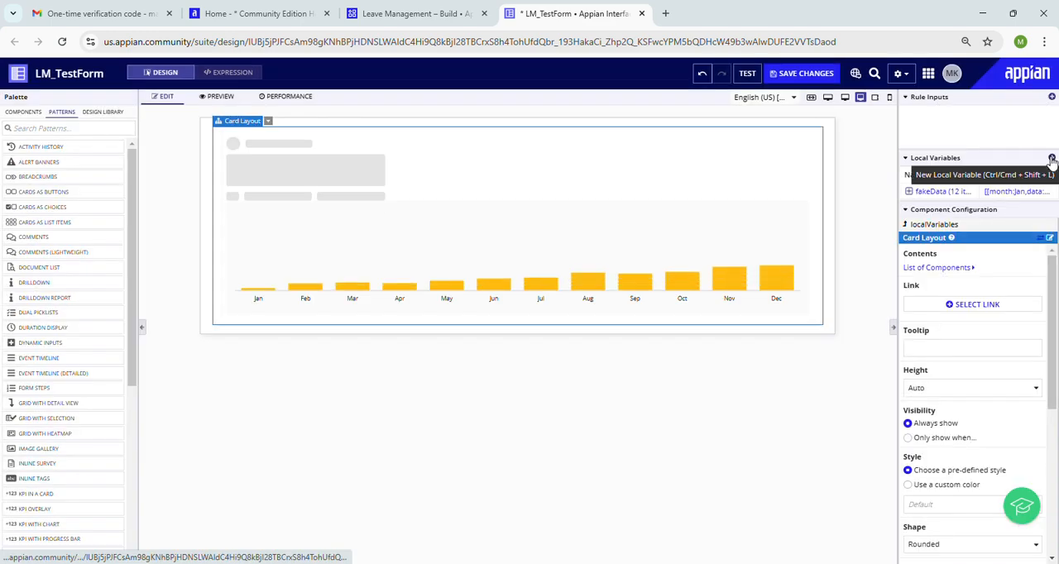
left_click(1051, 157)
left_click(362, 437)
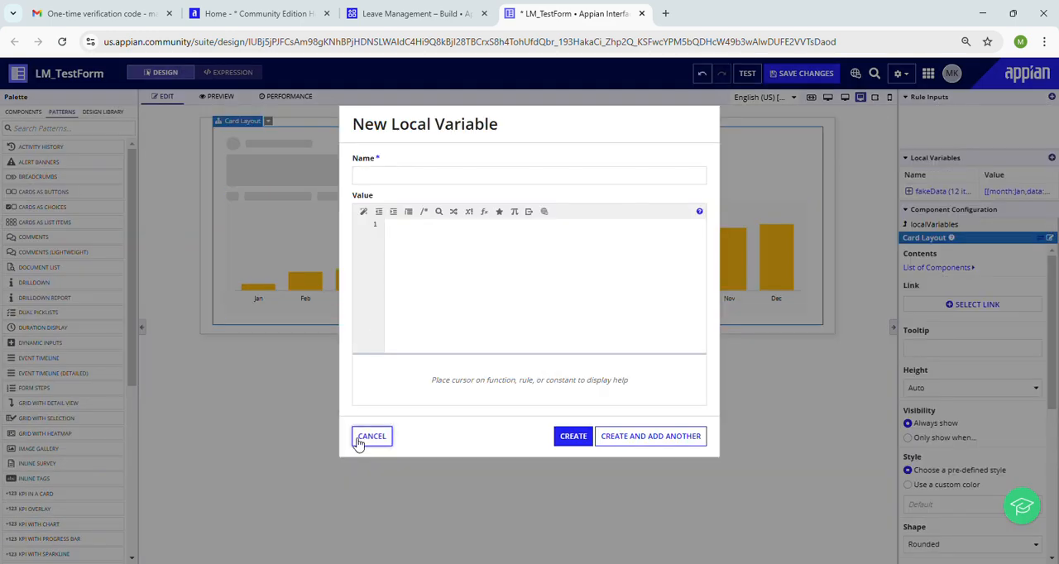